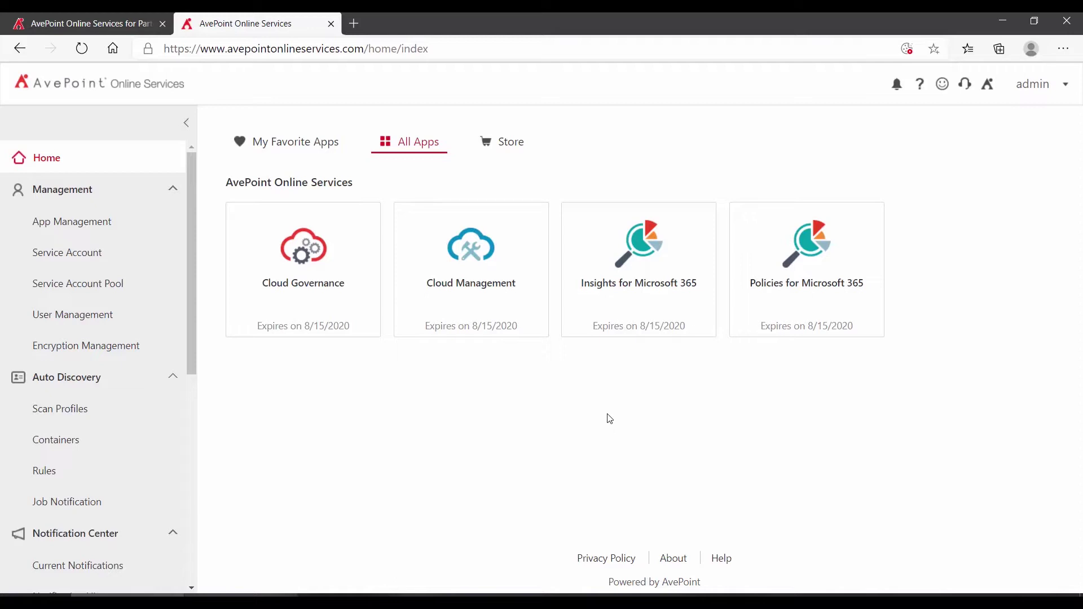
- Open Insights for Microsoft 365 and expand the sensitivity, exposure and scope Settings in the sidebar
{"action": "left_click", "coordinate": [630, 307]}
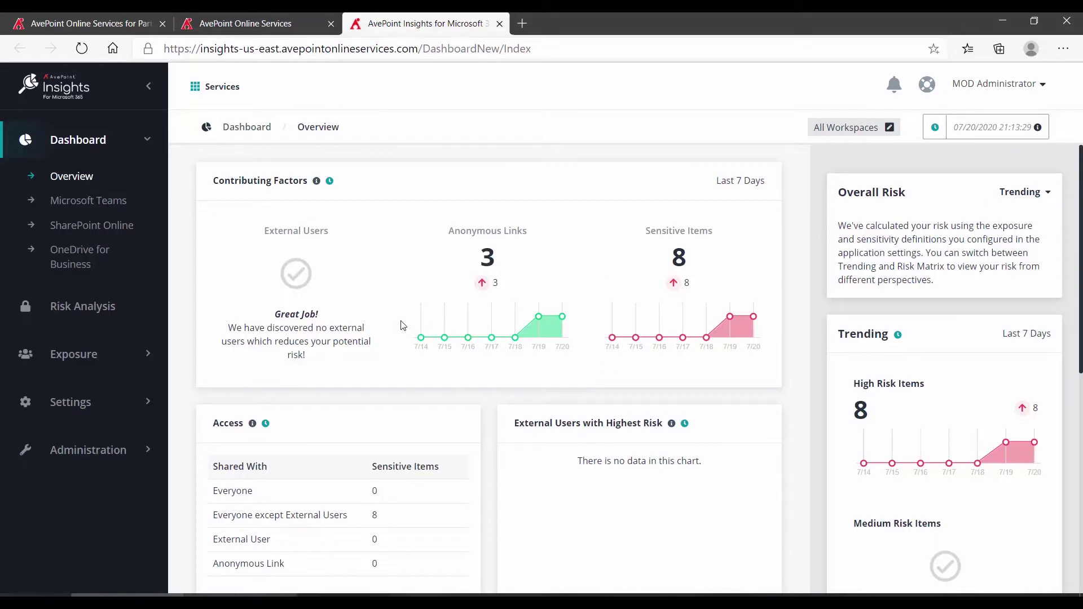
{"action": "left_click", "coordinate": [85, 409]}
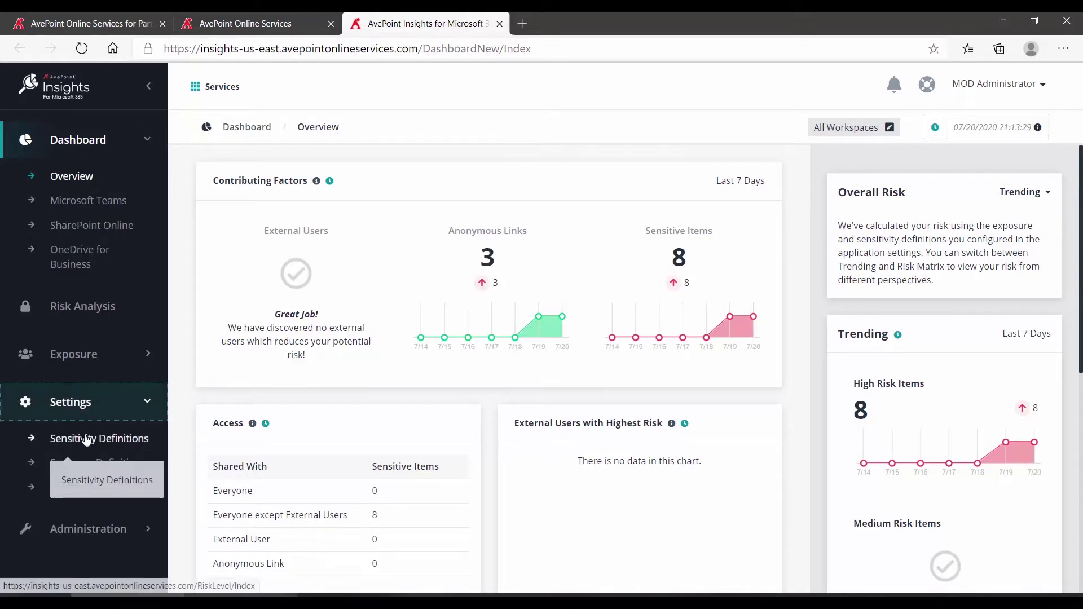
{"action": "scroll", "coordinate": [517, 228], "scroll_direction": "down", "scroll_amount": 2}
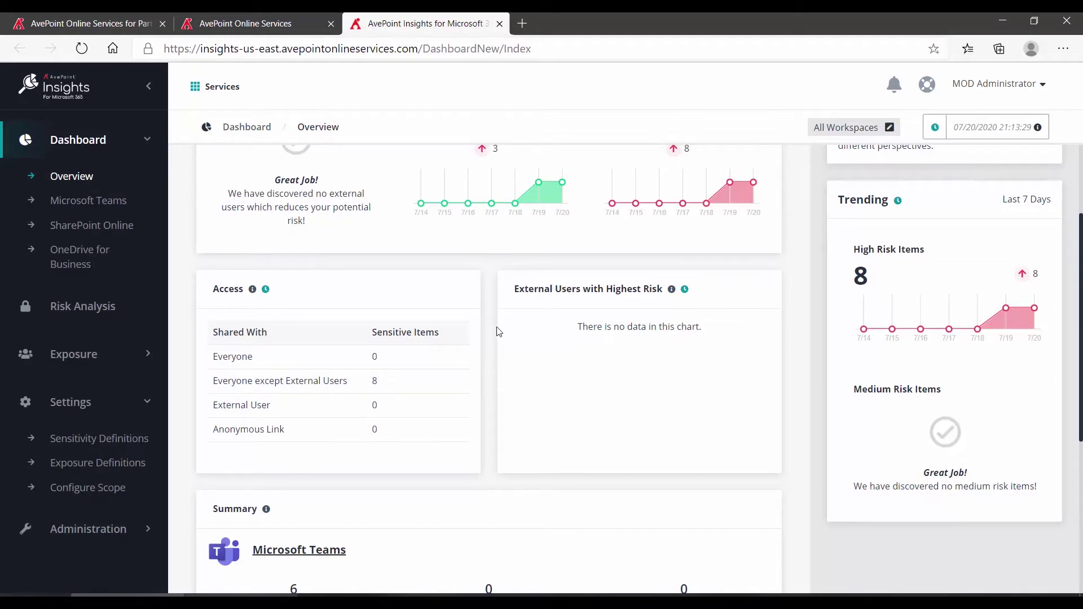
{"action": "scroll", "coordinate": [497, 332], "scroll_direction": "down", "scroll_amount": 5}
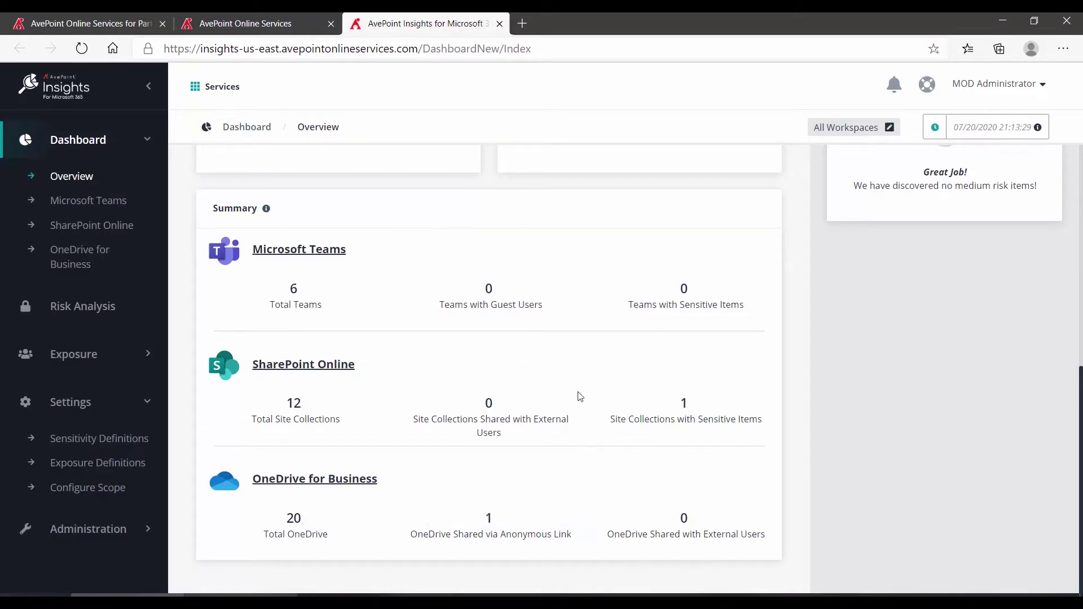
{"action": "scroll", "coordinate": [794, 444], "scroll_direction": "up", "scroll_amount": 10}
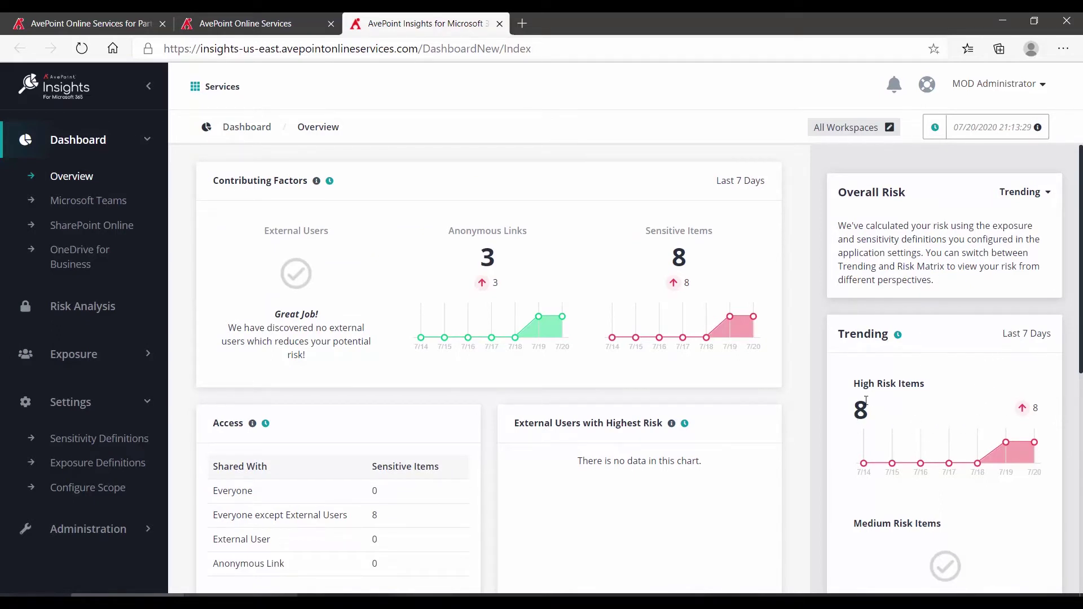
{"action": "scroll", "coordinate": [865, 404], "scroll_direction": "down", "scroll_amount": 2}
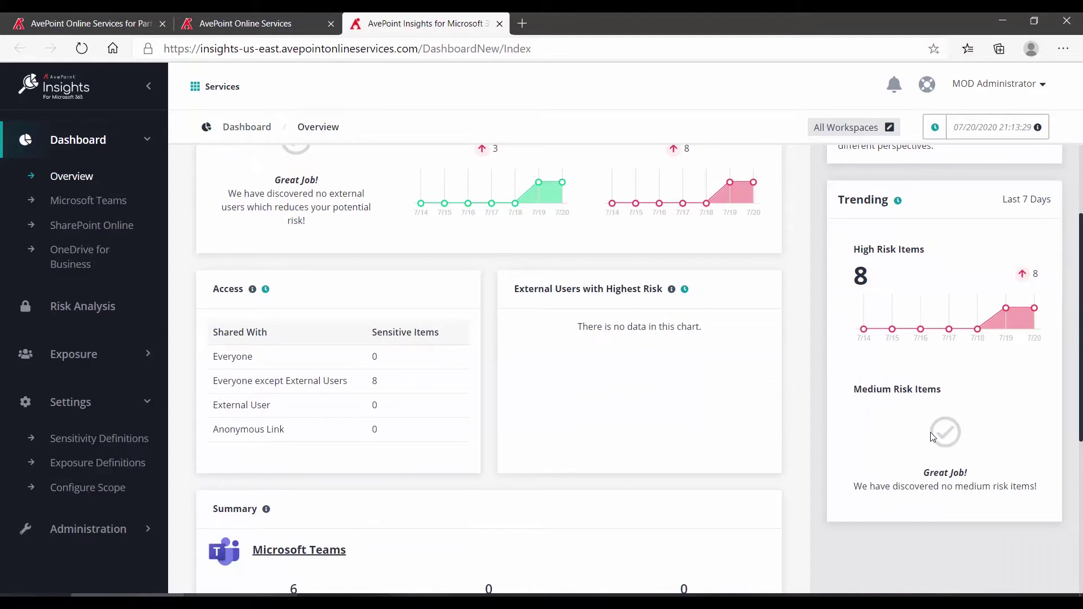
{"action": "scroll", "coordinate": [895, 417], "scroll_direction": "up", "scroll_amount": 2}
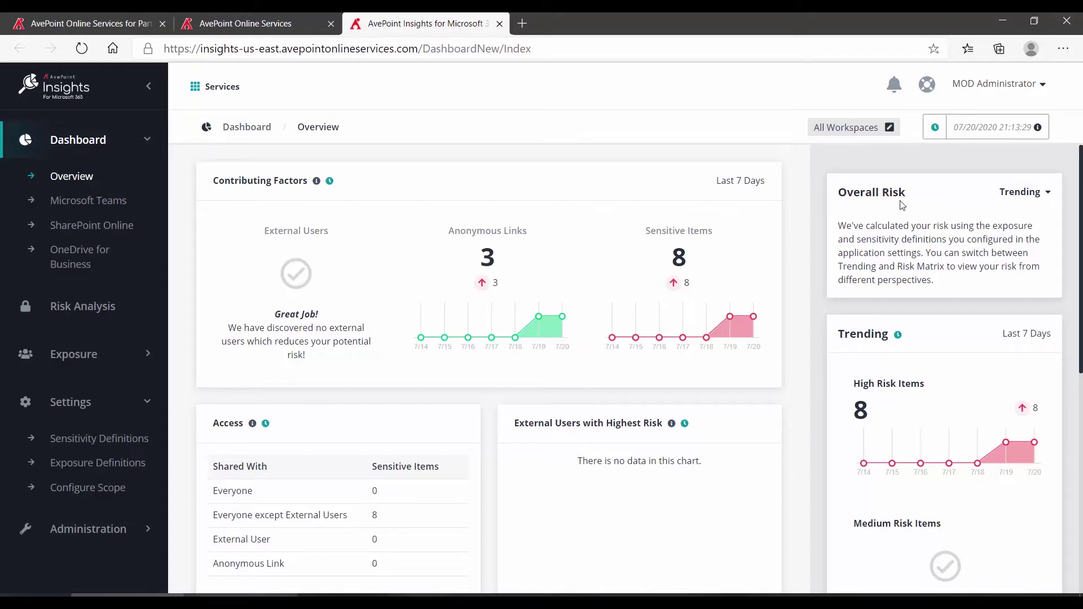
- Switch the Overall Risk card from Trending to Risk Matrix and inspect its exposure-sensitivity cells
{"action": "left_click", "coordinate": [1039, 197]}
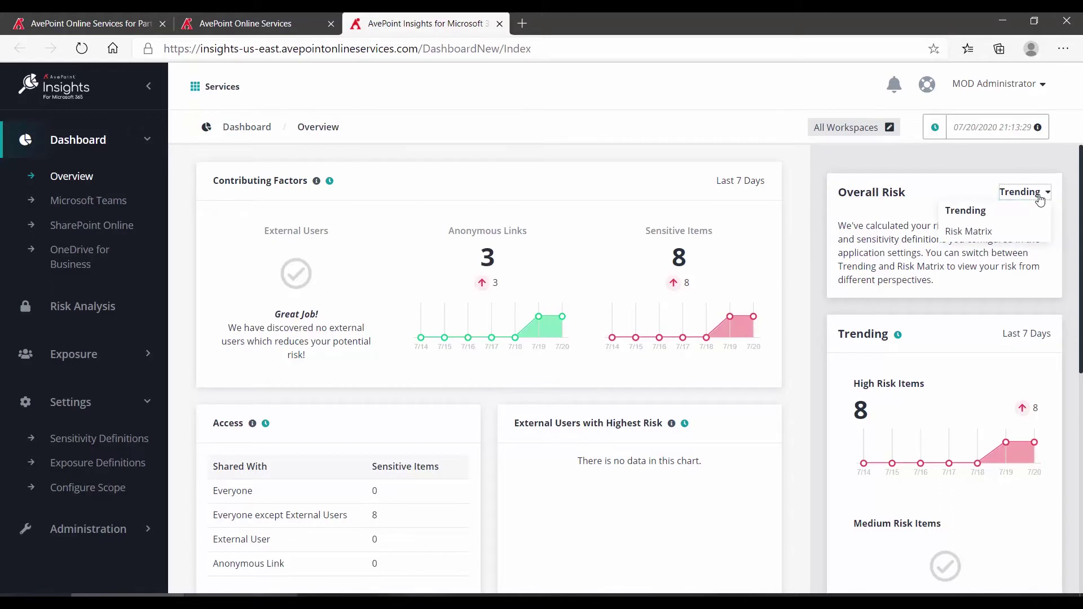
{"action": "left_click", "coordinate": [967, 231]}
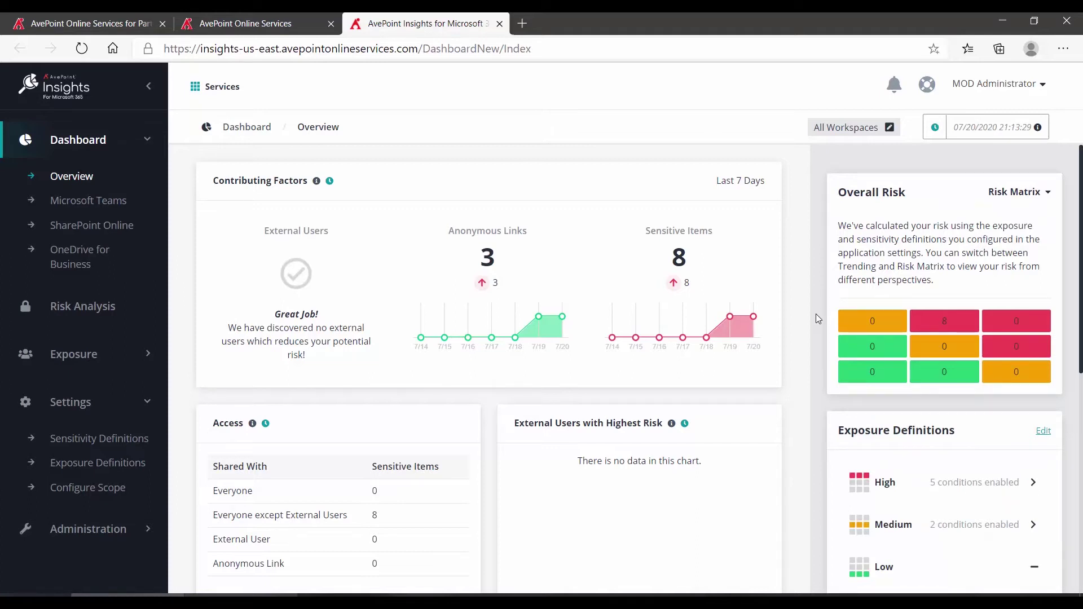
{"action": "mouse_move", "coordinate": [861, 374]}
{"action": "mouse_move", "coordinate": [1033, 323]}
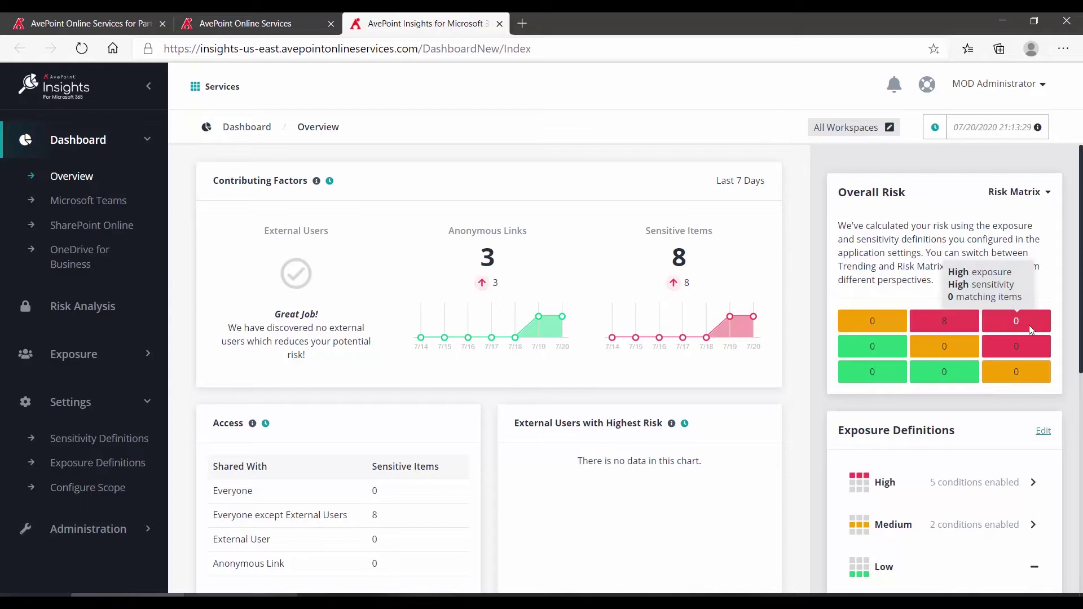
{"action": "mouse_move", "coordinate": [963, 325]}
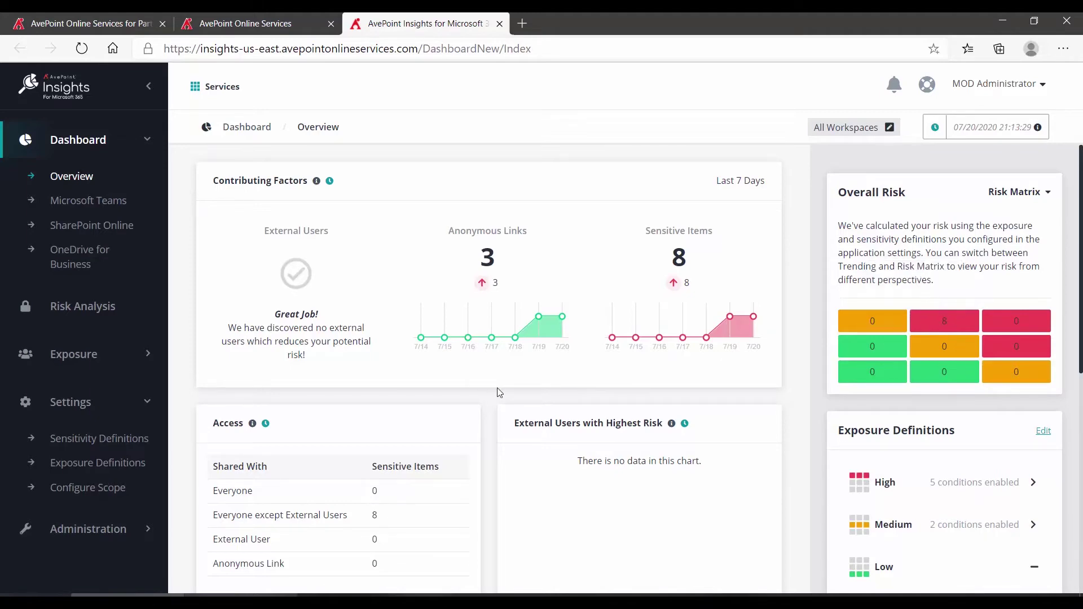
- Scroll to the Summary showing 6 teams, 12 site collections and 20 OneDrives
{"action": "scroll", "coordinate": [500, 393], "scroll_direction": "down", "scroll_amount": 8}
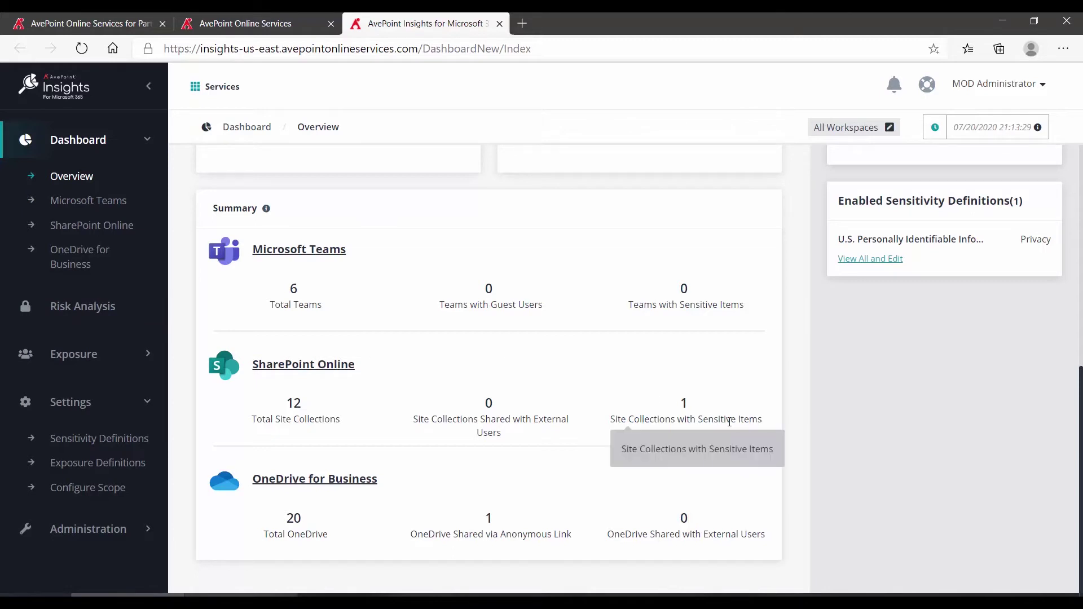
- Open the SharePoint Online dashboard and scroll down to Site Collections with Highest Risk
{"action": "left_click", "coordinate": [332, 370]}
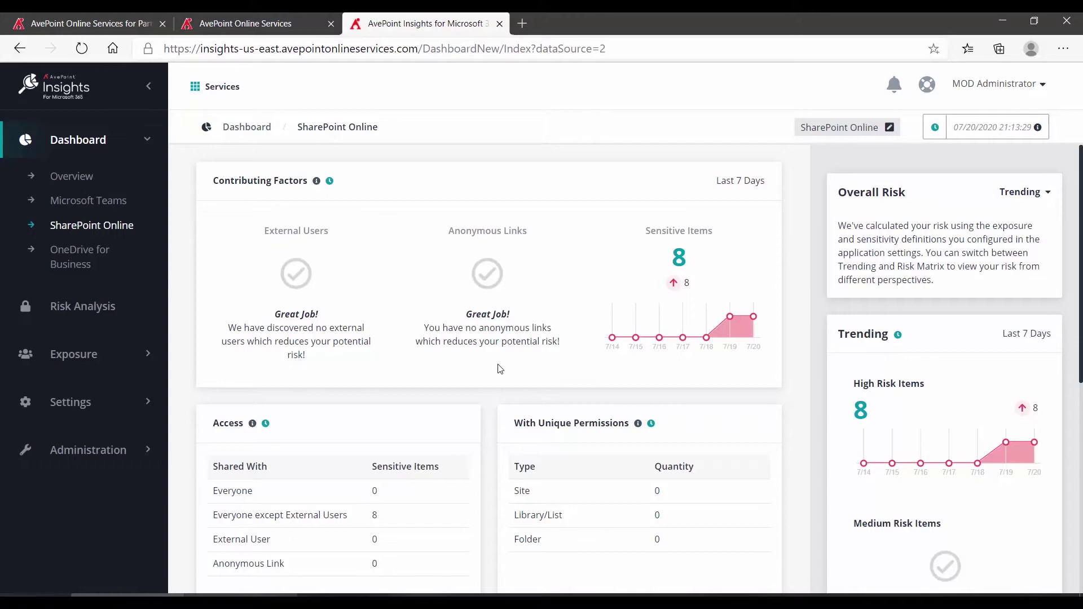
{"action": "scroll", "coordinate": [498, 368], "scroll_direction": "down", "scroll_amount": 1}
{"action": "scroll", "coordinate": [498, 369], "scroll_direction": "down", "scroll_amount": 2}
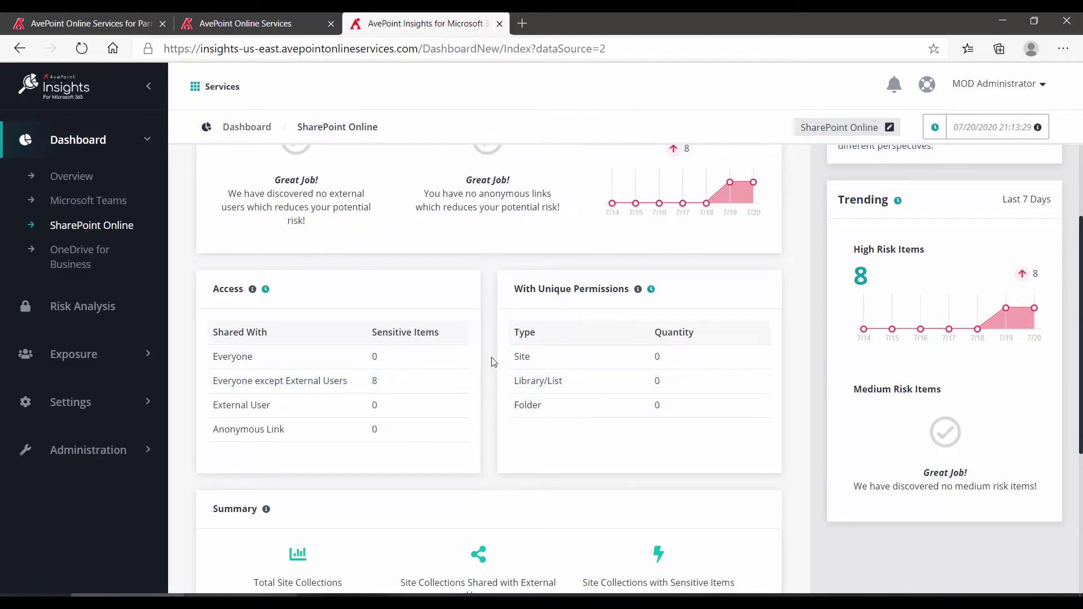
{"action": "scroll", "coordinate": [492, 357], "scroll_direction": "down", "scroll_amount": 4}
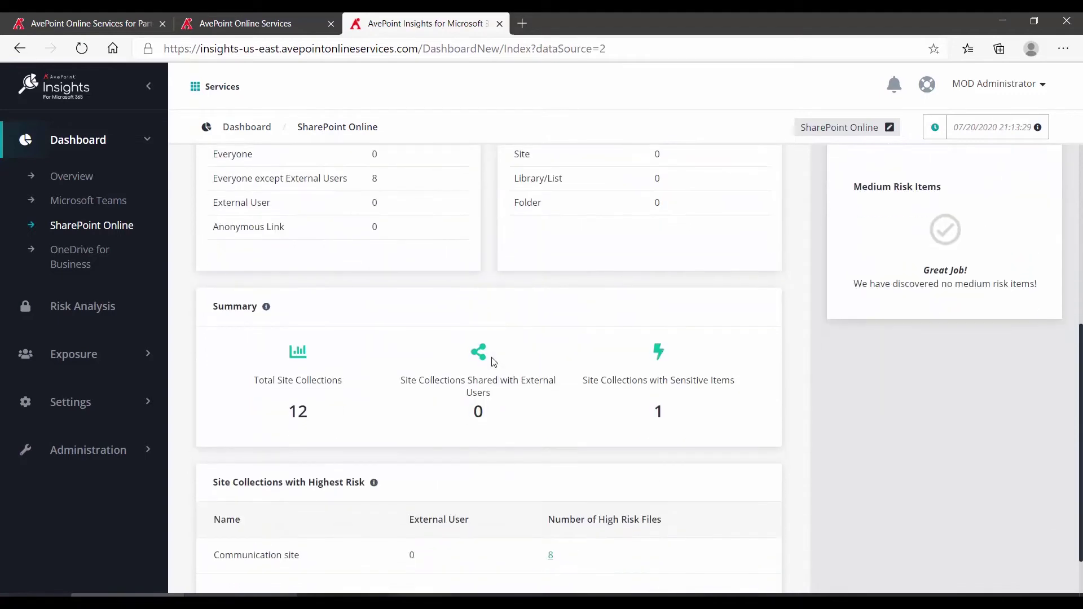
{"action": "scroll", "coordinate": [493, 360], "scroll_direction": "down", "scroll_amount": 1}
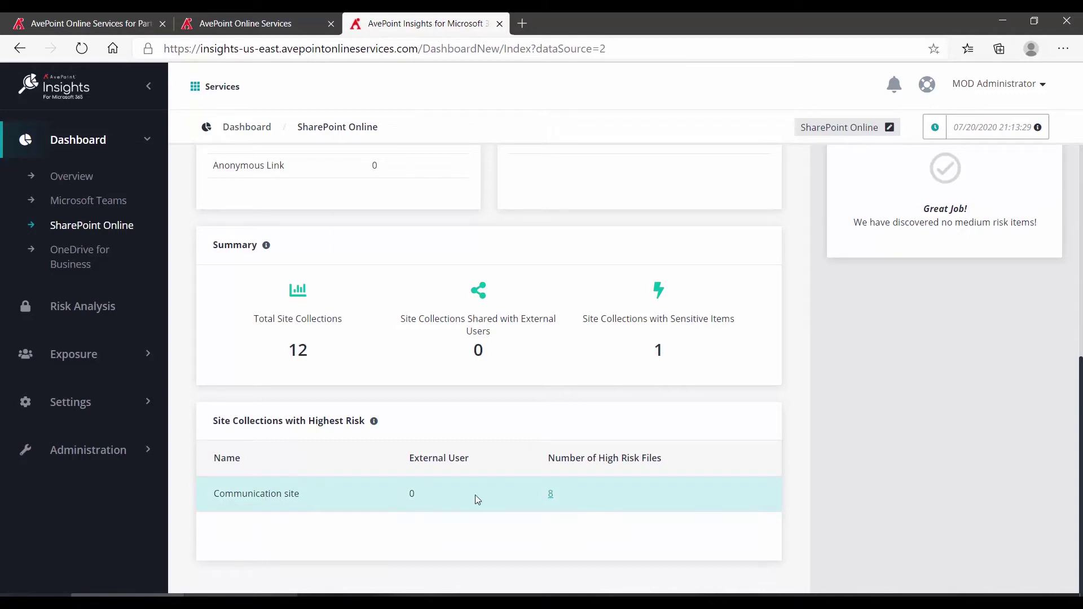
- List the Communication site's 8 high-risk files, review the Medium/High details, and view Customer Accounts.docx permissions
{"action": "left_click", "coordinate": [551, 495]}
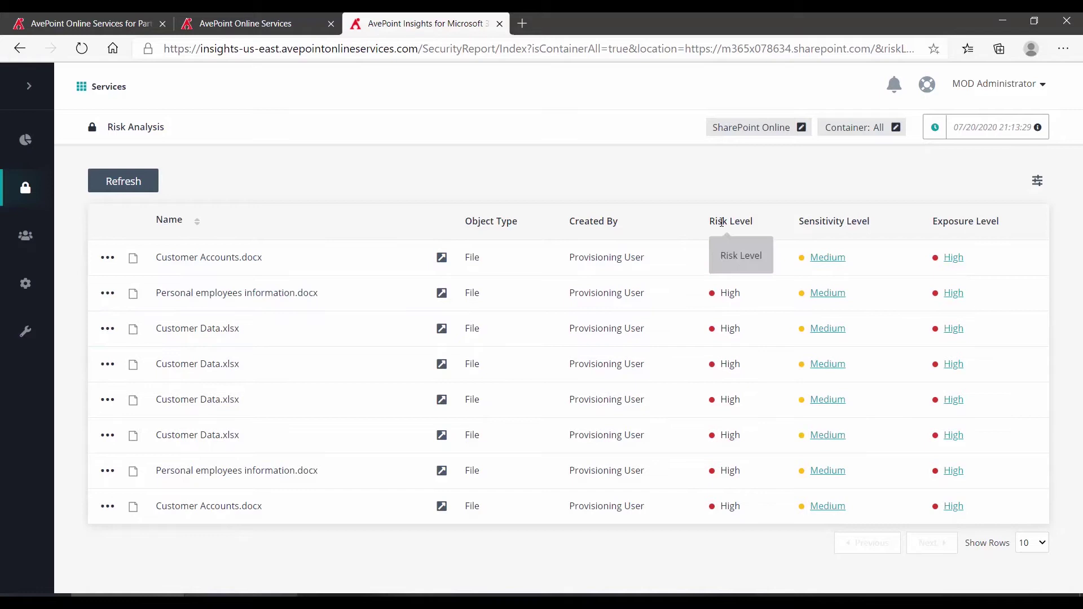
{"action": "left_click", "coordinate": [828, 258]}
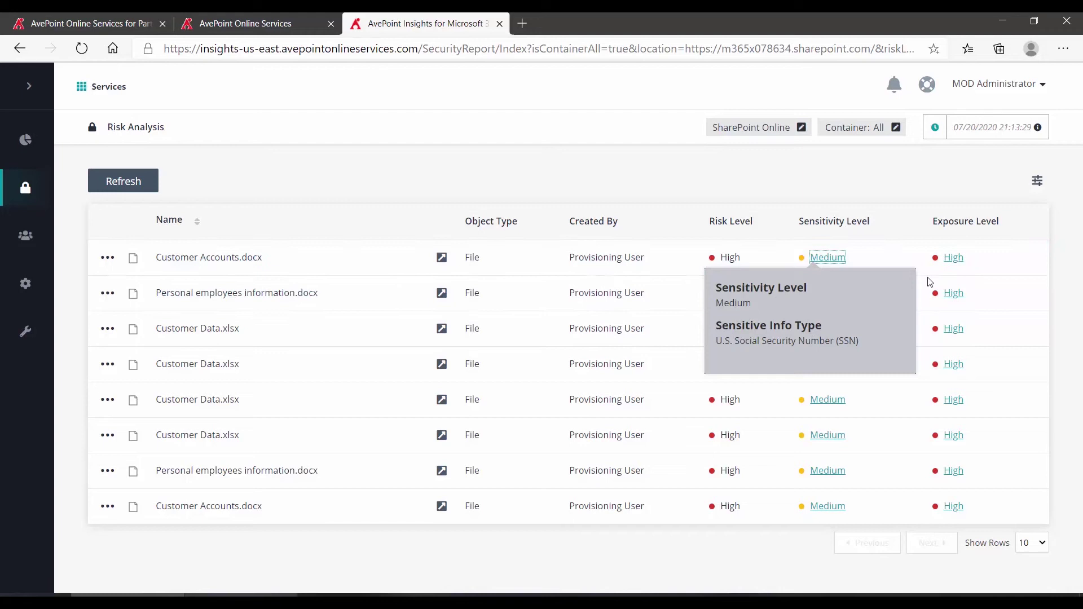
{"action": "left_click", "coordinate": [953, 259]}
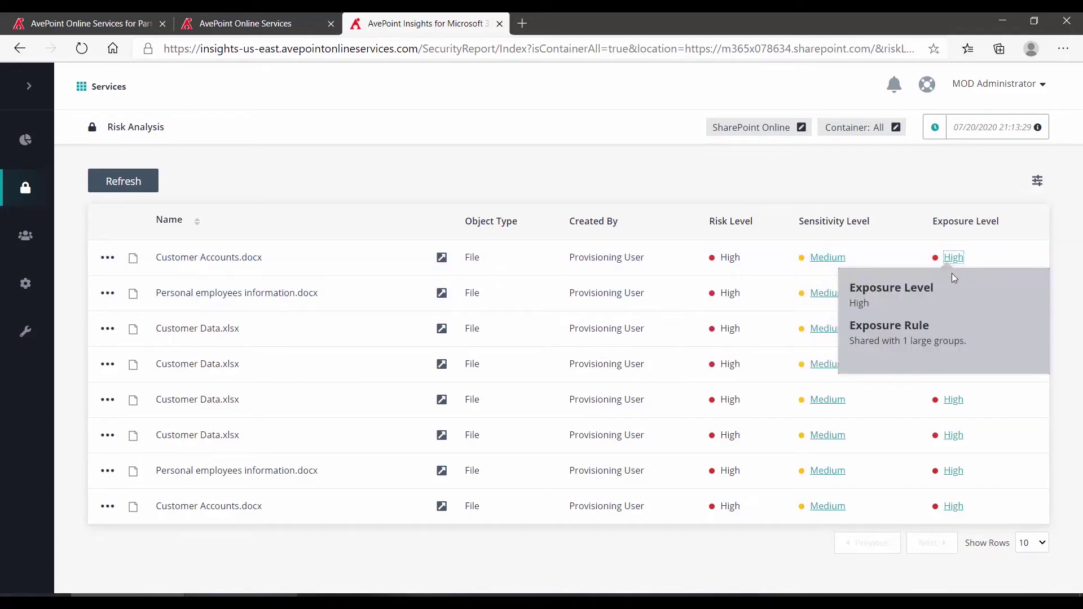
{"action": "left_click", "coordinate": [967, 343]}
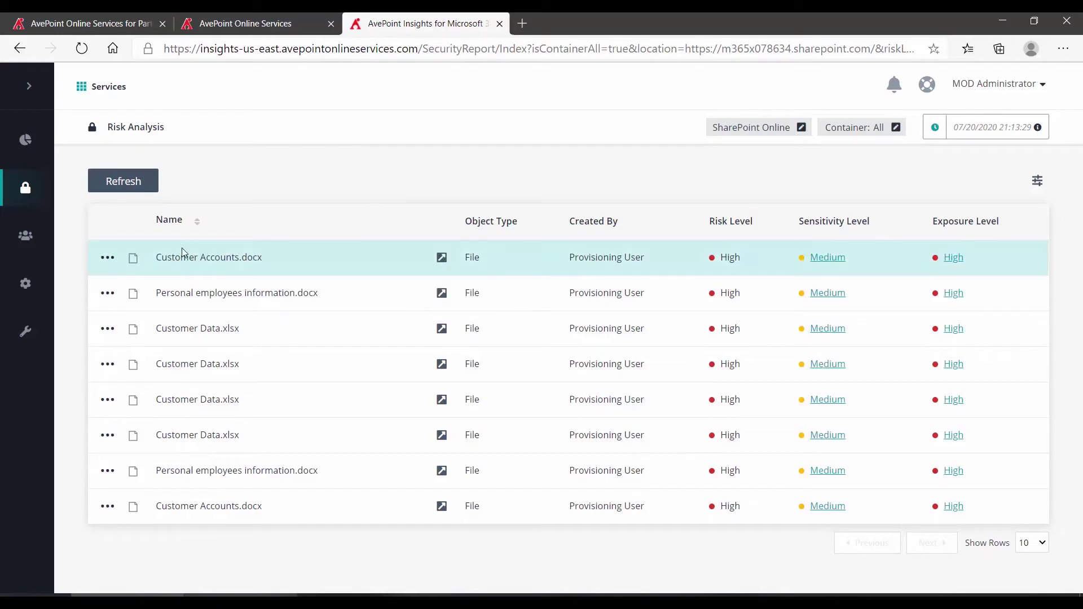
{"action": "left_click", "coordinate": [113, 260]}
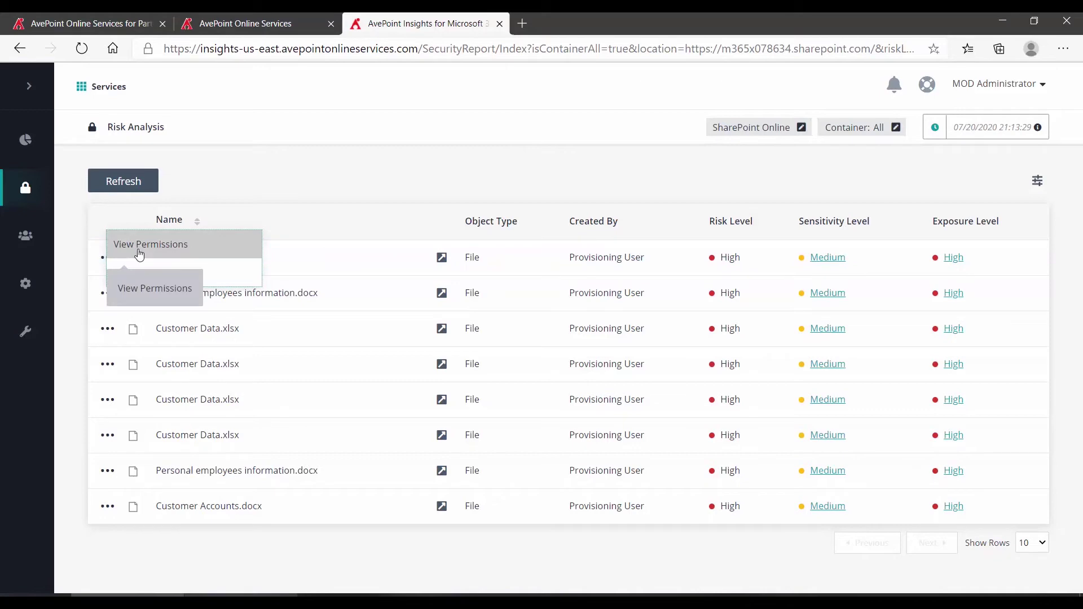
{"action": "left_click", "coordinate": [139, 255]}
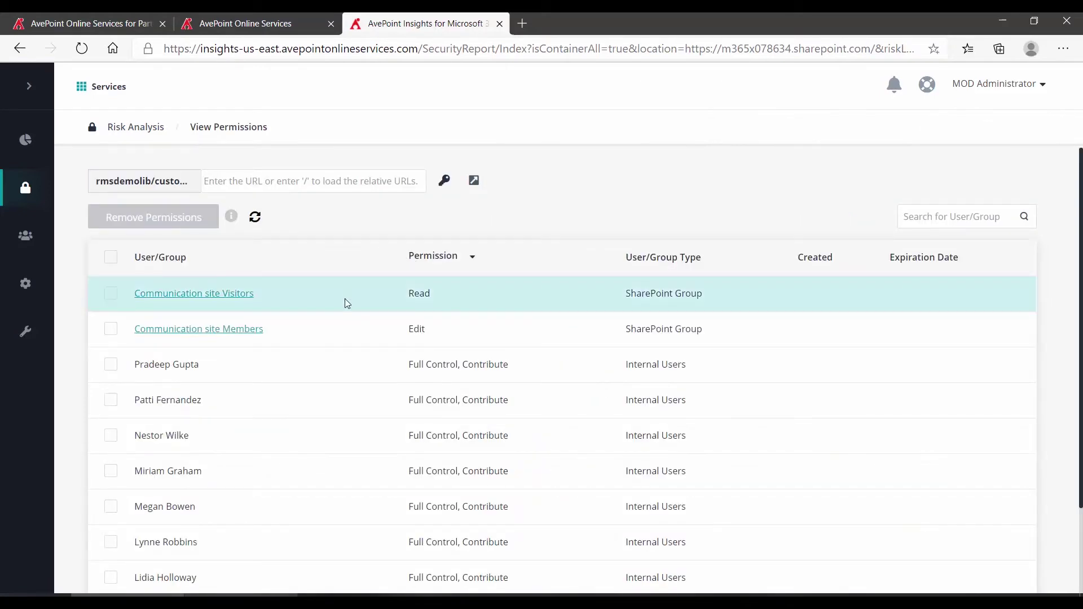
- Select the first Internal Users entry with Full Control, Contribute on Customer Accounts.docx
{"action": "scroll", "coordinate": [344, 299], "scroll_direction": "down", "scroll_amount": 2}
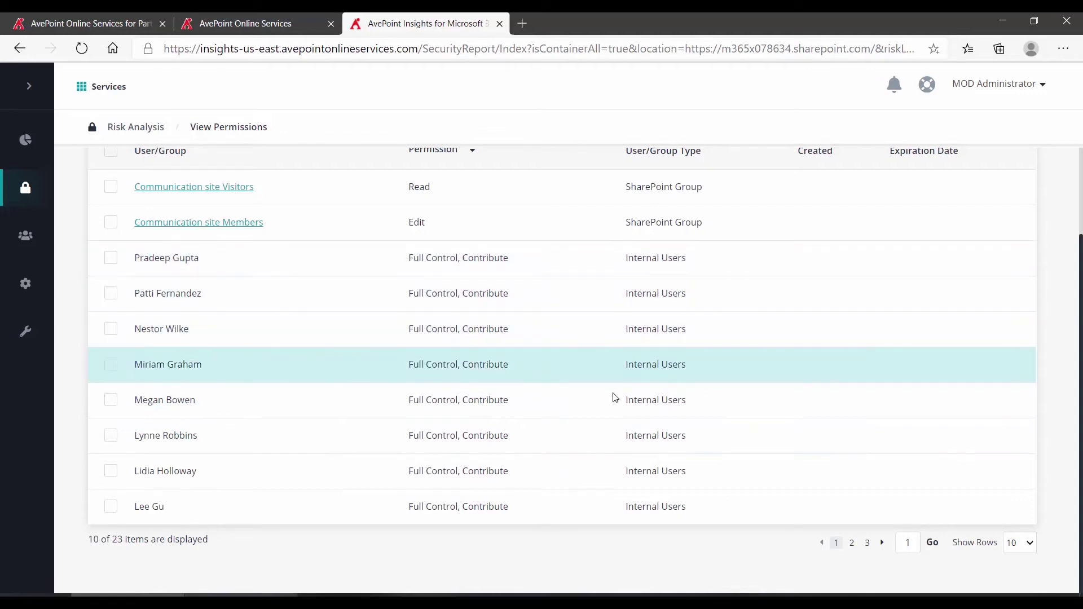
{"action": "scroll", "coordinate": [297, 360], "scroll_direction": "up", "scroll_amount": 2}
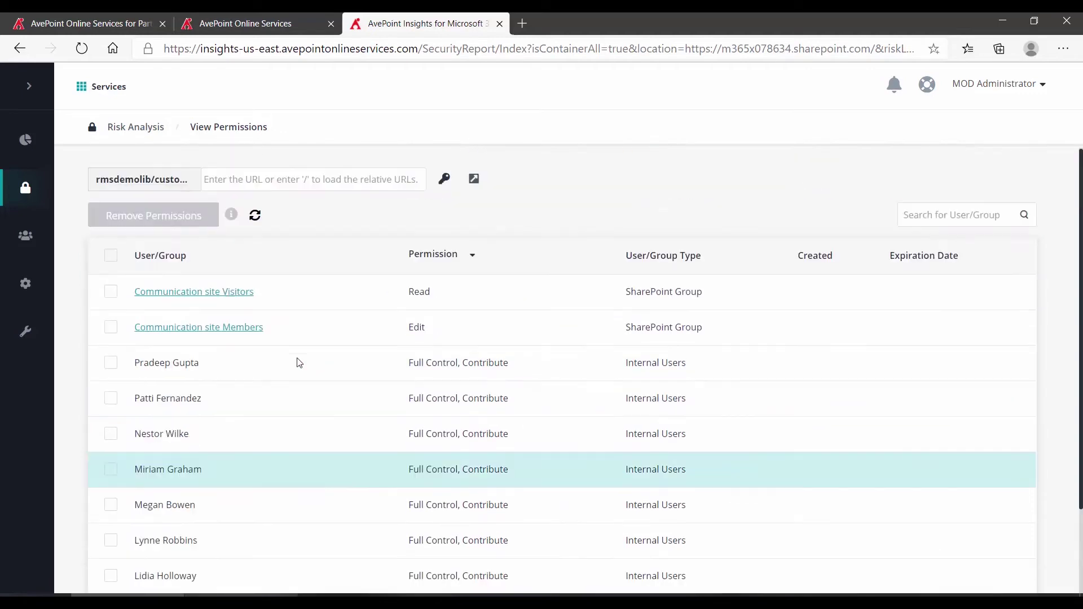
{"action": "left_click", "coordinate": [112, 366]}
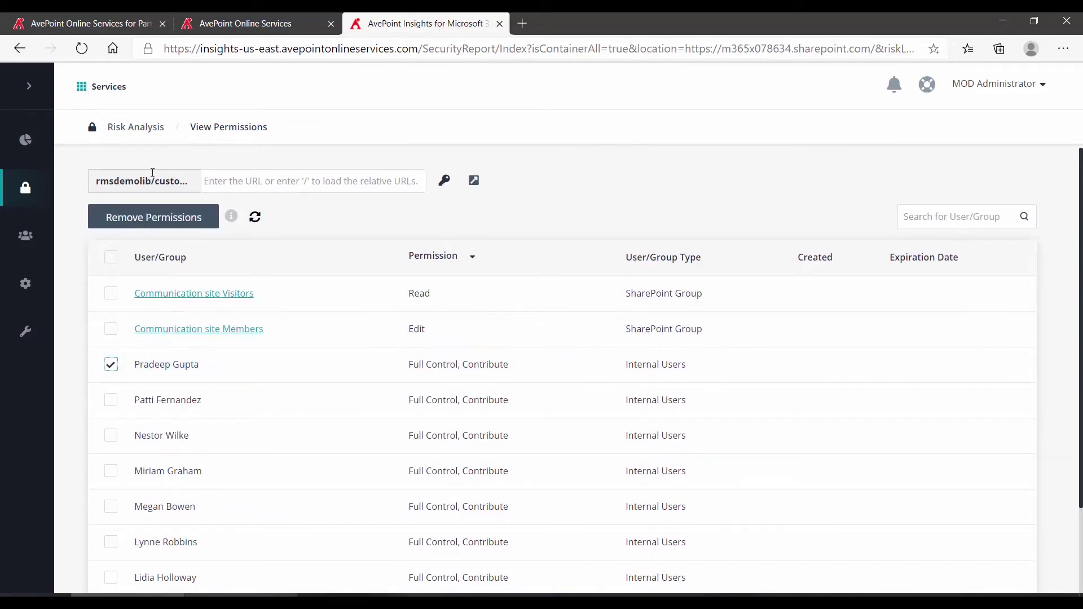
- Return through Risk Analysis to the dashboard Overview and scroll to its Summary section
{"action": "left_click", "coordinate": [139, 133]}
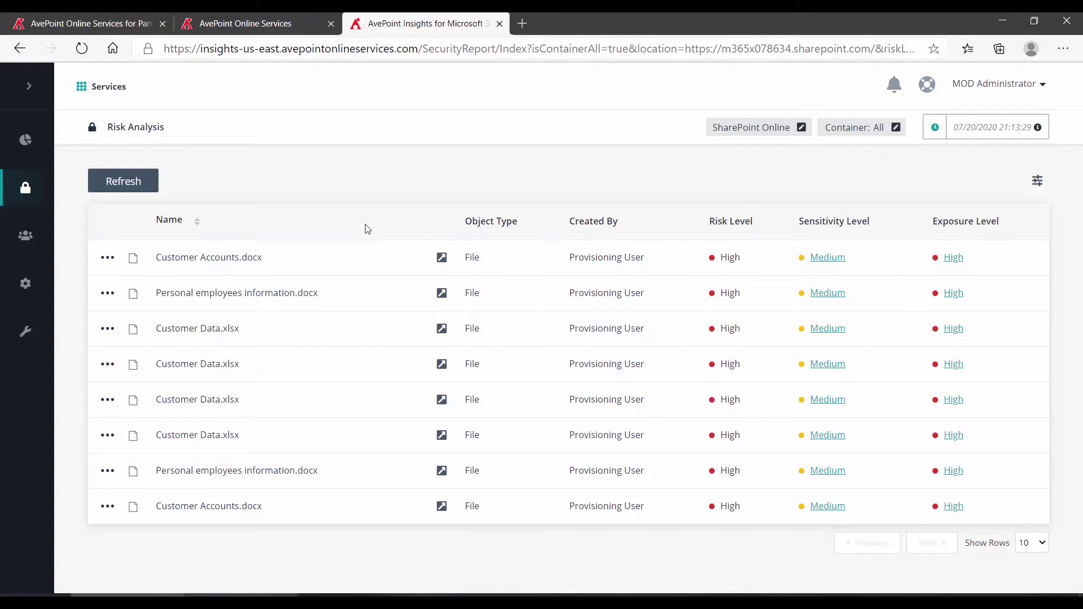
{"action": "mouse_move", "coordinate": [24, 146]}
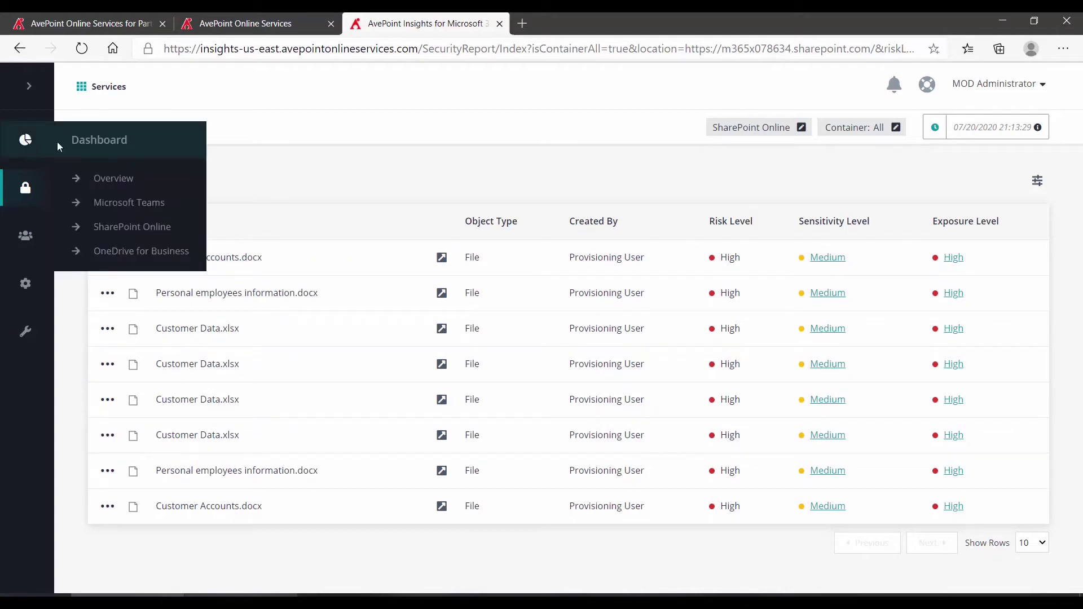
{"action": "left_click", "coordinate": [110, 178]}
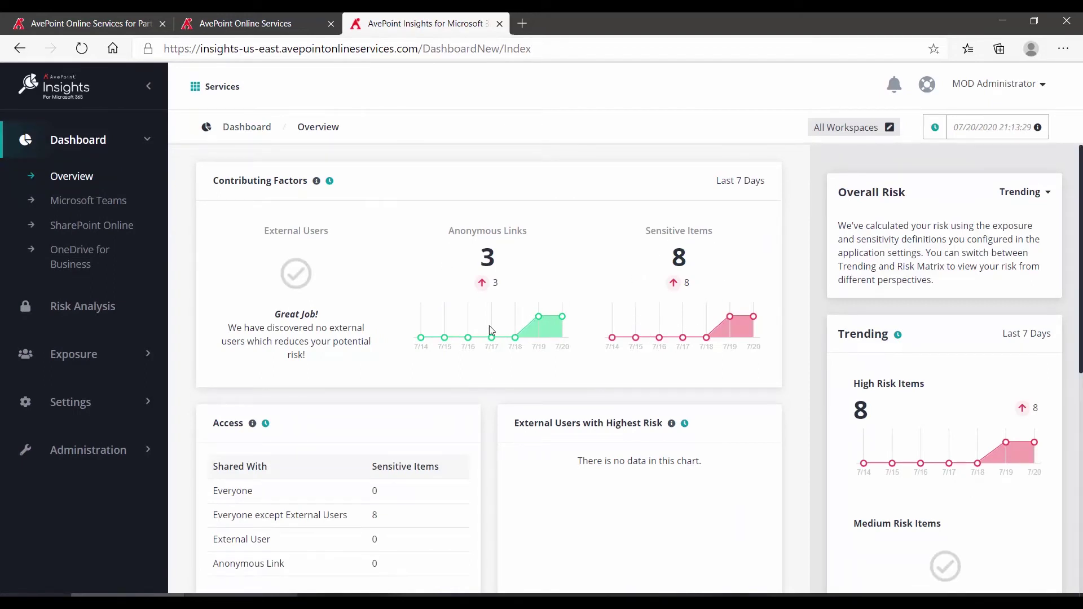
{"action": "scroll", "coordinate": [496, 332], "scroll_direction": "down", "scroll_amount": 7}
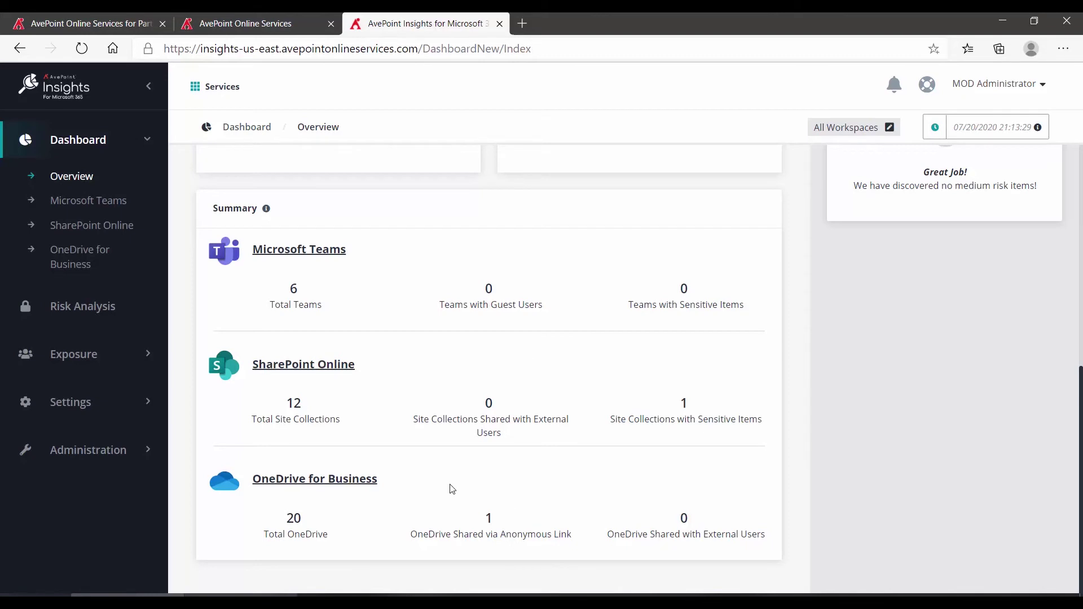
- Open the OneDrive for Business dashboard and scroll through its 3 anonymous links and sharing summary
{"action": "left_click", "coordinate": [337, 483]}
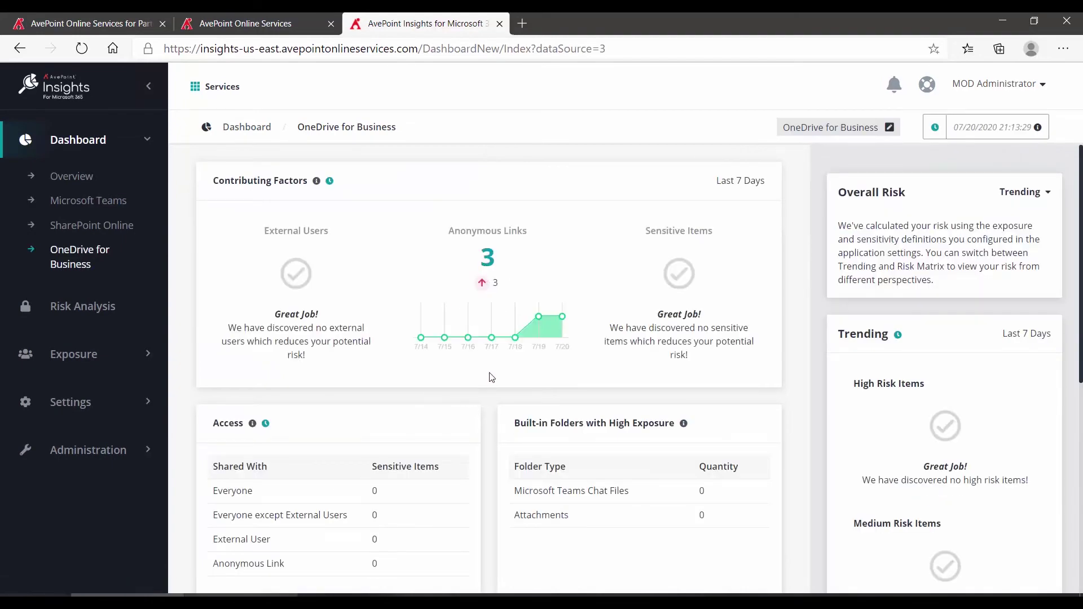
{"action": "scroll", "coordinate": [489, 377], "scroll_direction": "down", "scroll_amount": 4}
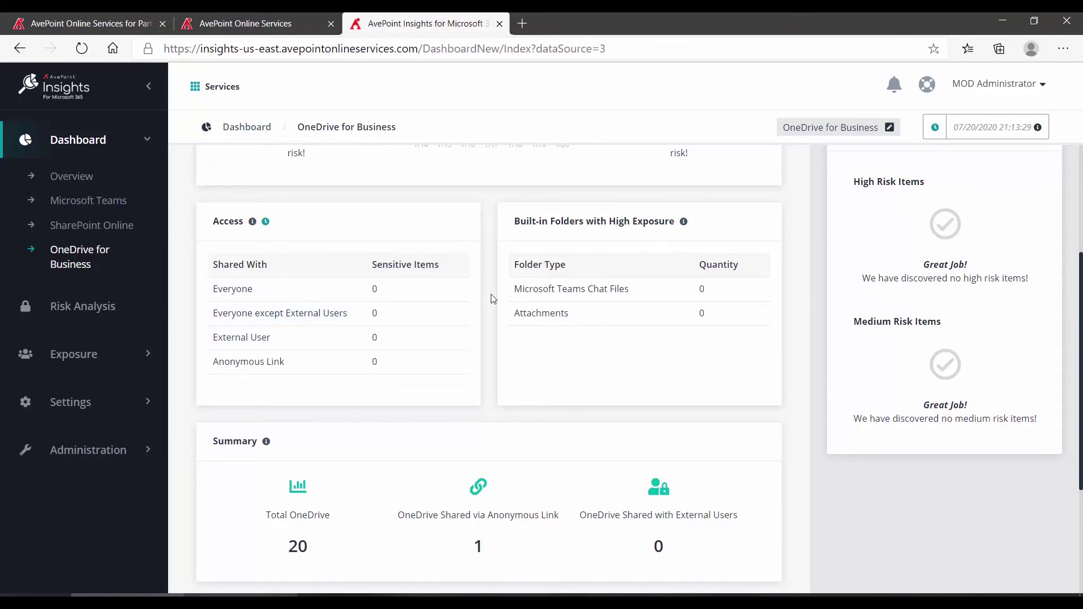
{"action": "scroll", "coordinate": [492, 299], "scroll_direction": "down", "scroll_amount": 3}
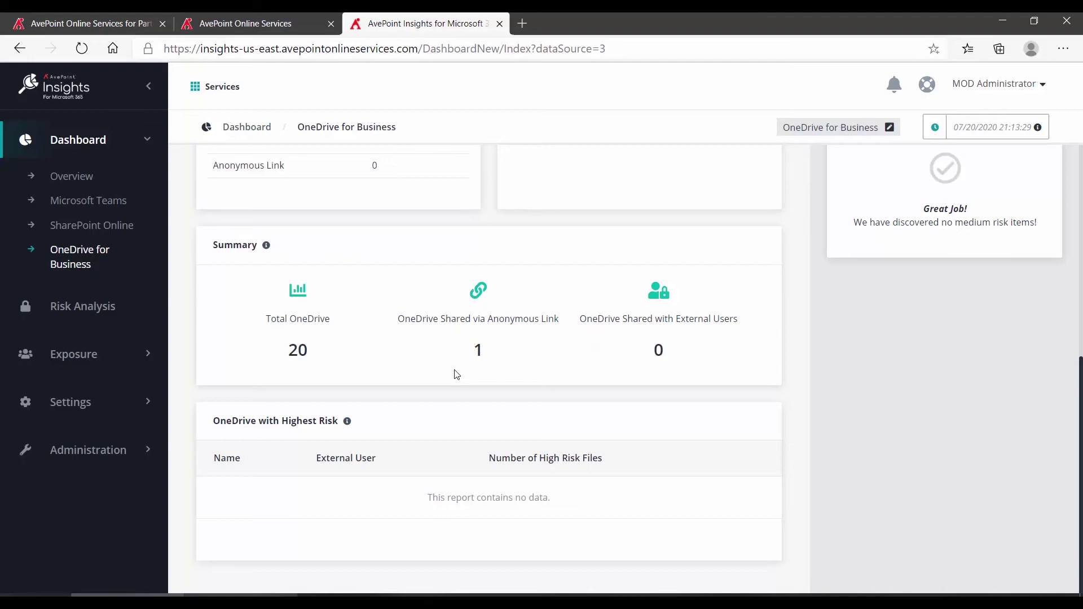
{"action": "scroll", "coordinate": [456, 374], "scroll_direction": "up", "scroll_amount": 7}
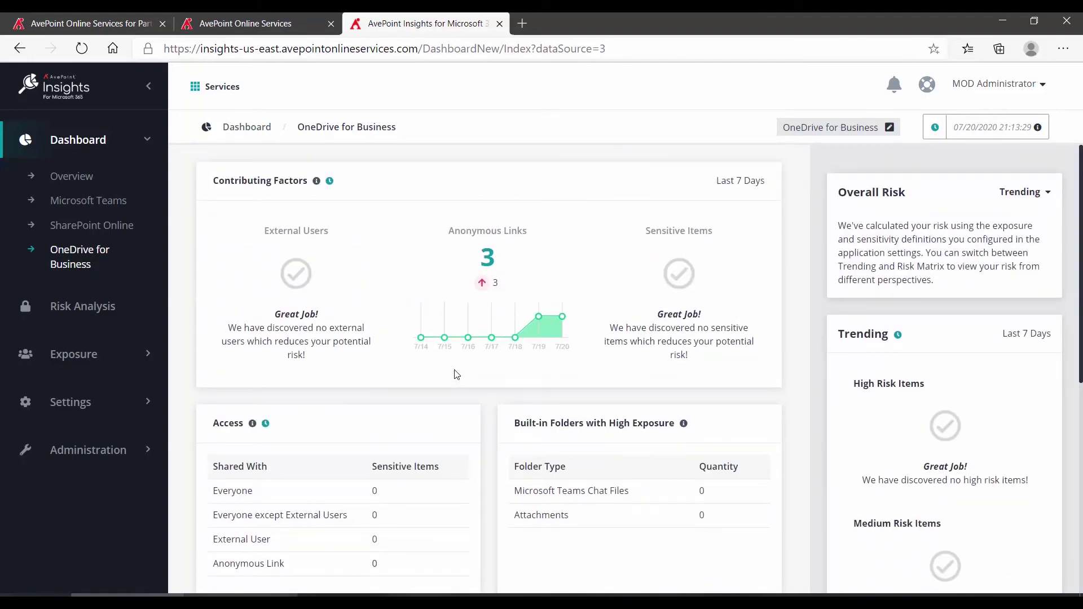
- List the three OneDrive anonymous links, then select BrokenPipe.jpg and show its link actions
{"action": "left_click", "coordinate": [488, 260]}
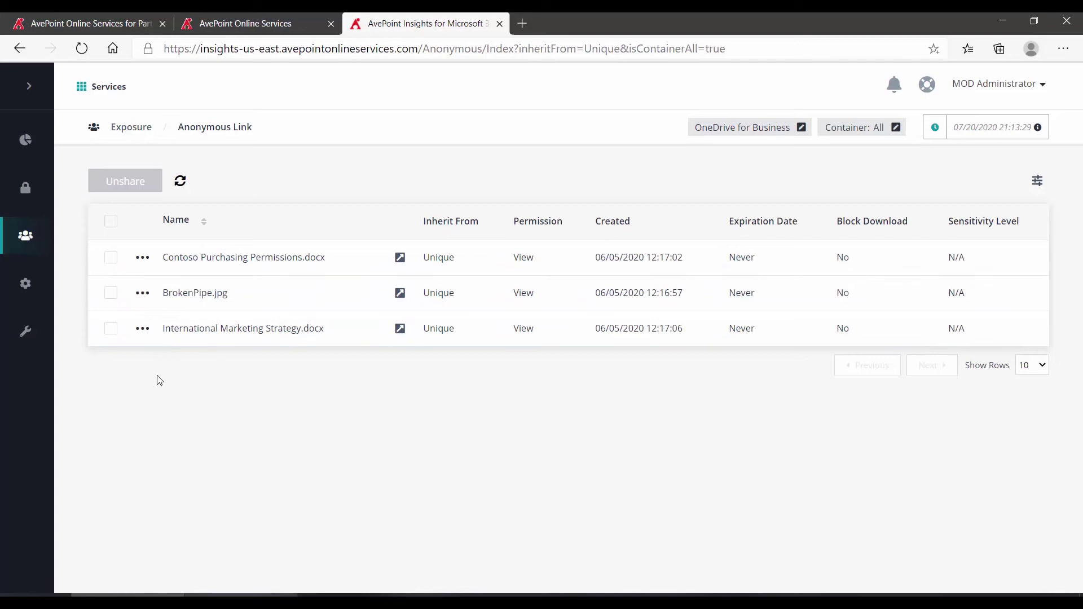
{"action": "left_click", "coordinate": [112, 293]}
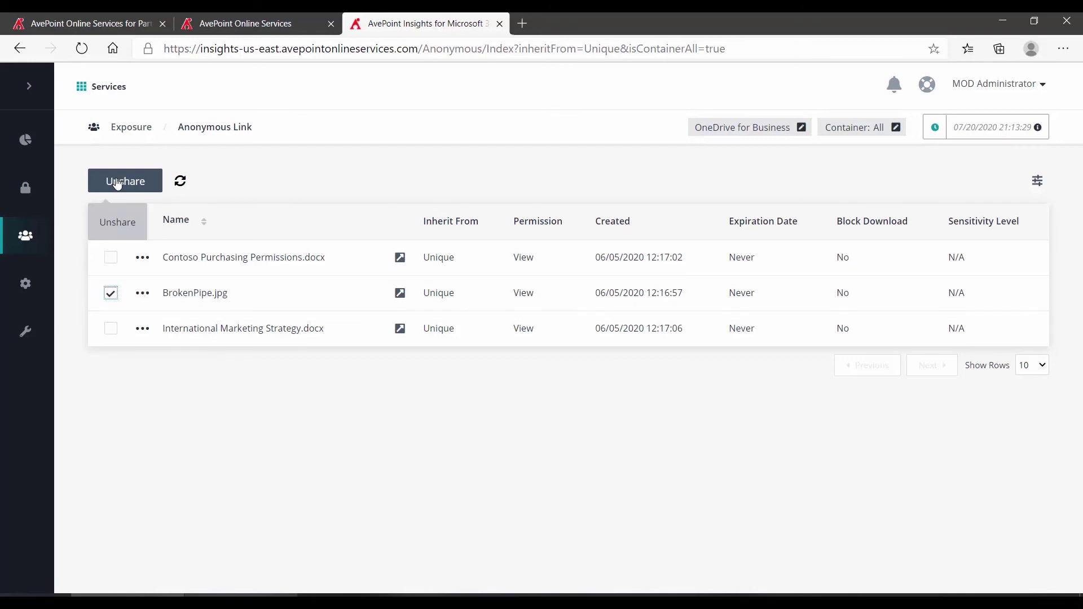
{"action": "left_click", "coordinate": [143, 292]}
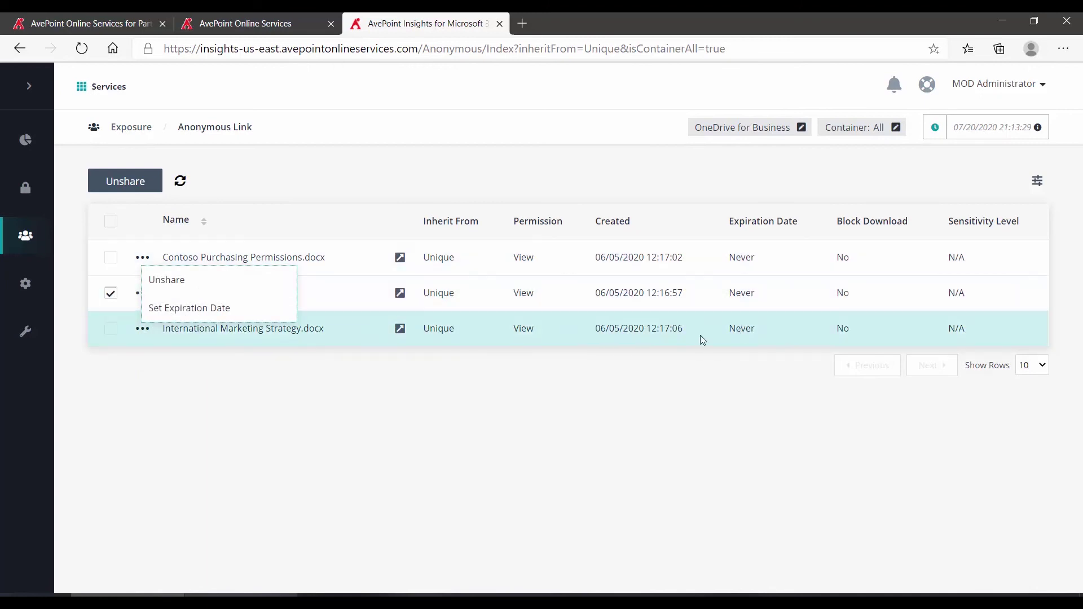
- Set BrokenPipe.jpg's anonymous link to expire on 07/23/2020 and save it
{"action": "left_click", "coordinate": [183, 308]}
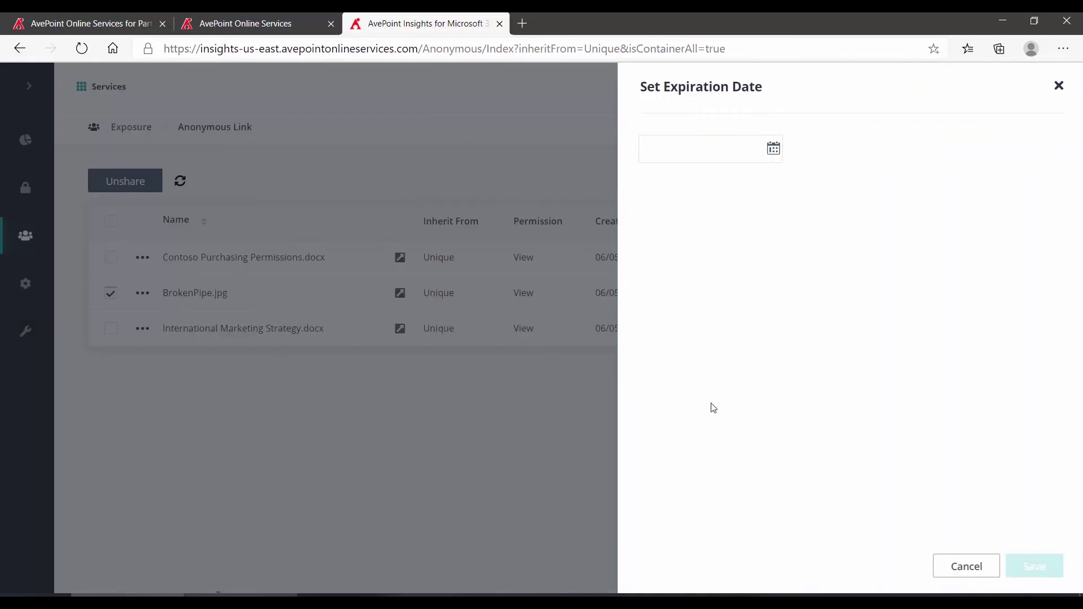
{"action": "left_click", "coordinate": [775, 157]}
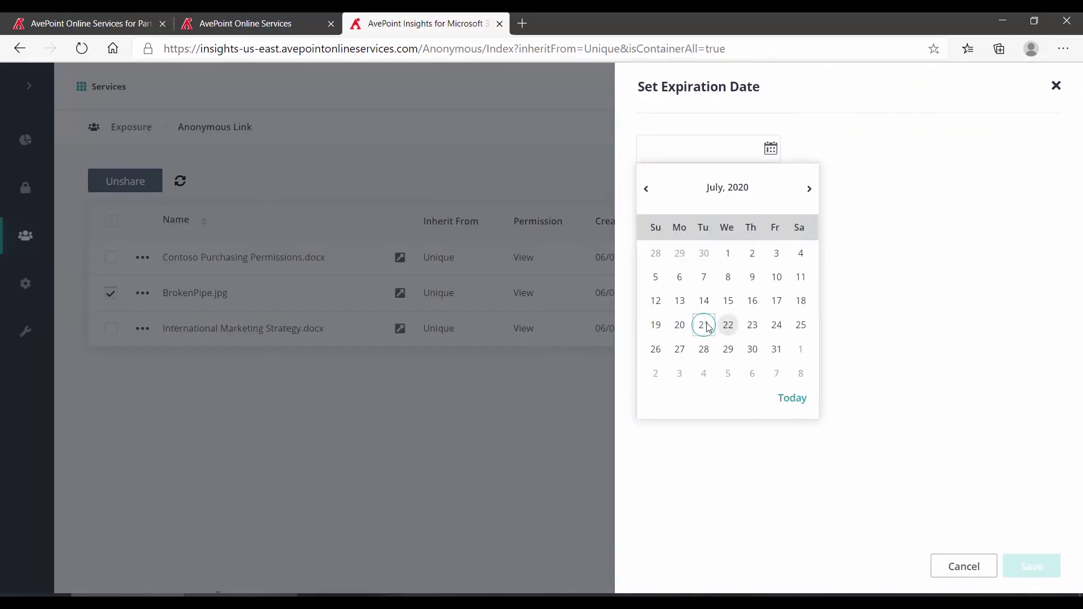
{"action": "left_click", "coordinate": [750, 325]}
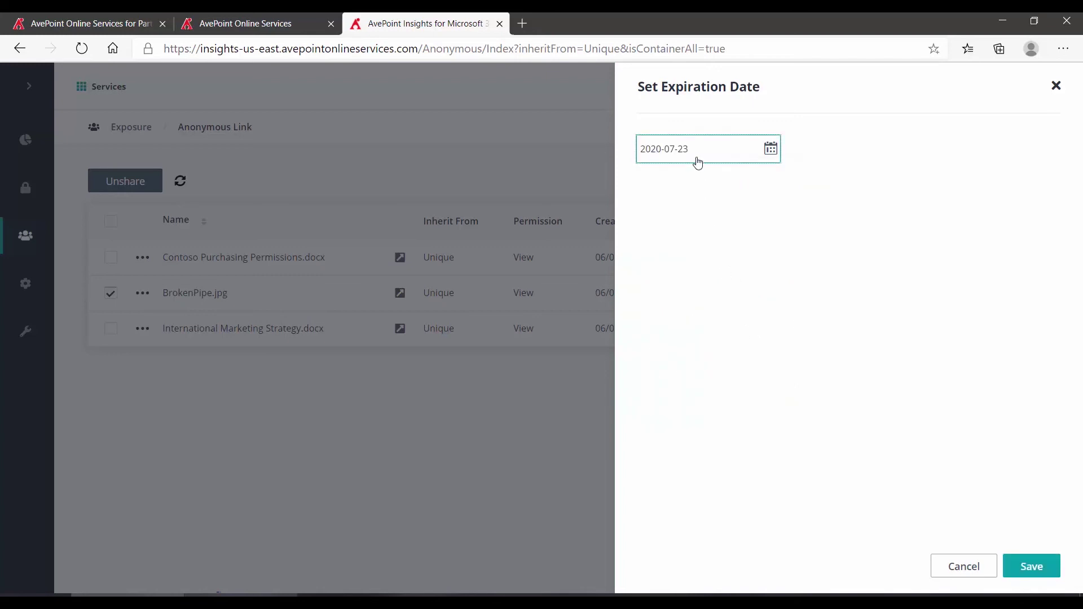
{"action": "left_click", "coordinate": [1032, 566]}
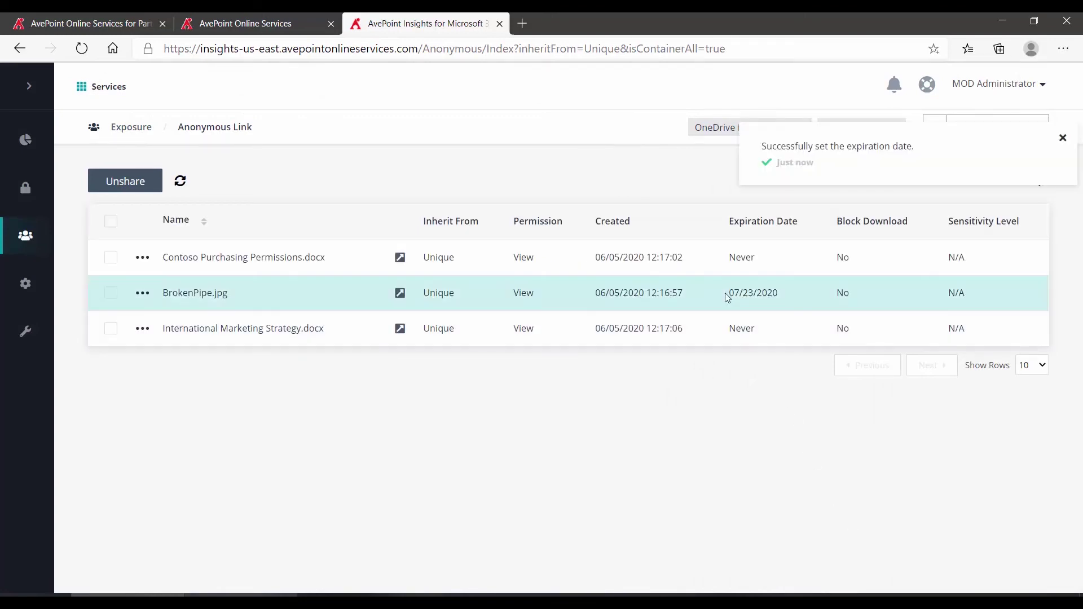
- Go back to the dashboard Overview and switch Overall Risk from Trending to Risk Matrix
{"action": "mouse_move", "coordinate": [27, 141]}
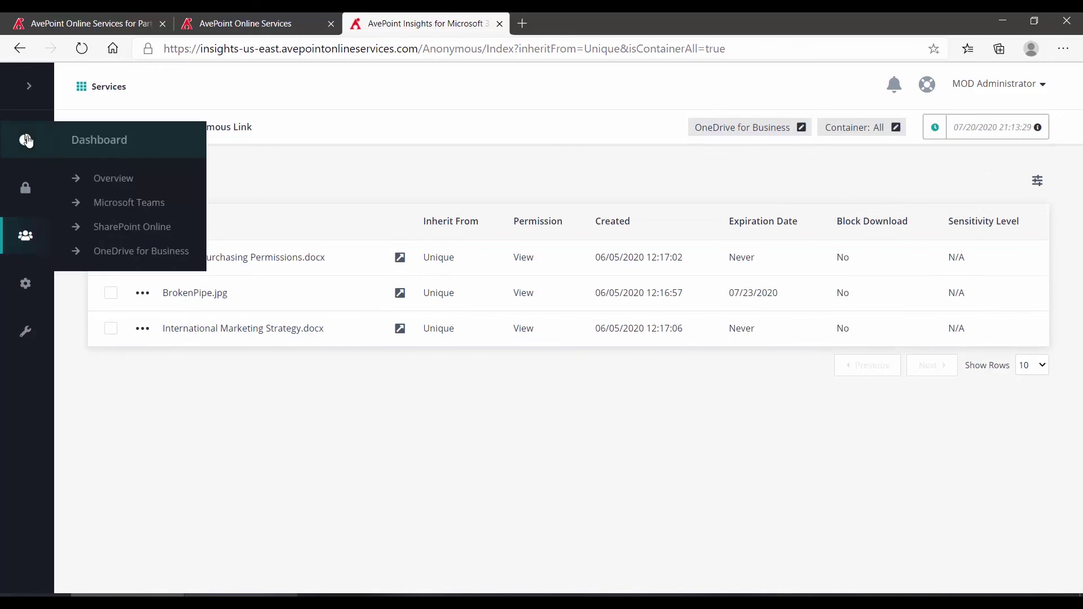
{"action": "left_click", "coordinate": [113, 179]}
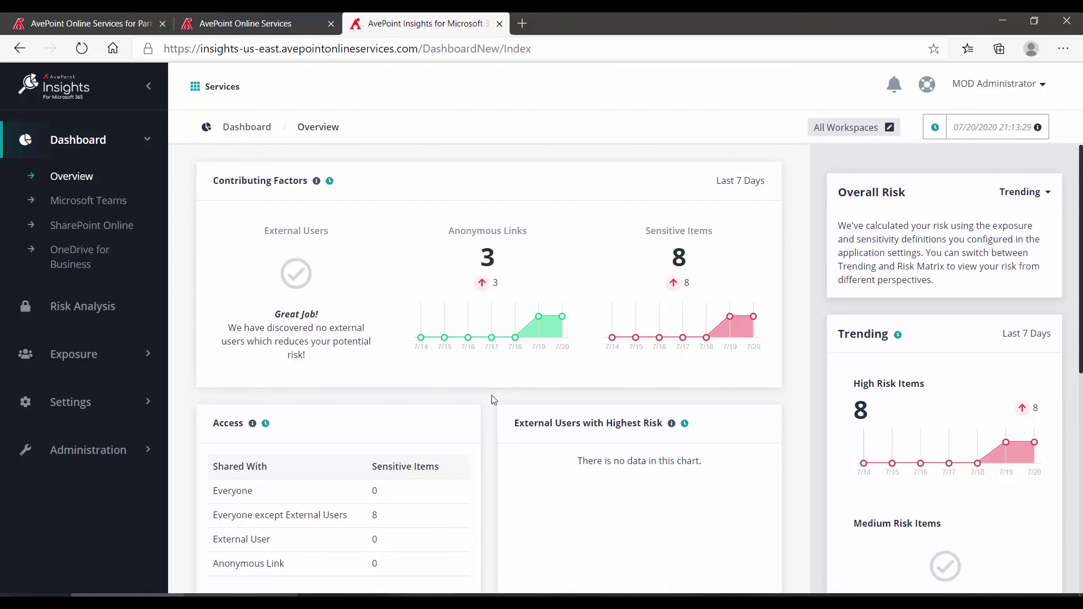
{"action": "left_click", "coordinate": [1025, 197]}
{"action": "left_click", "coordinate": [968, 232]}
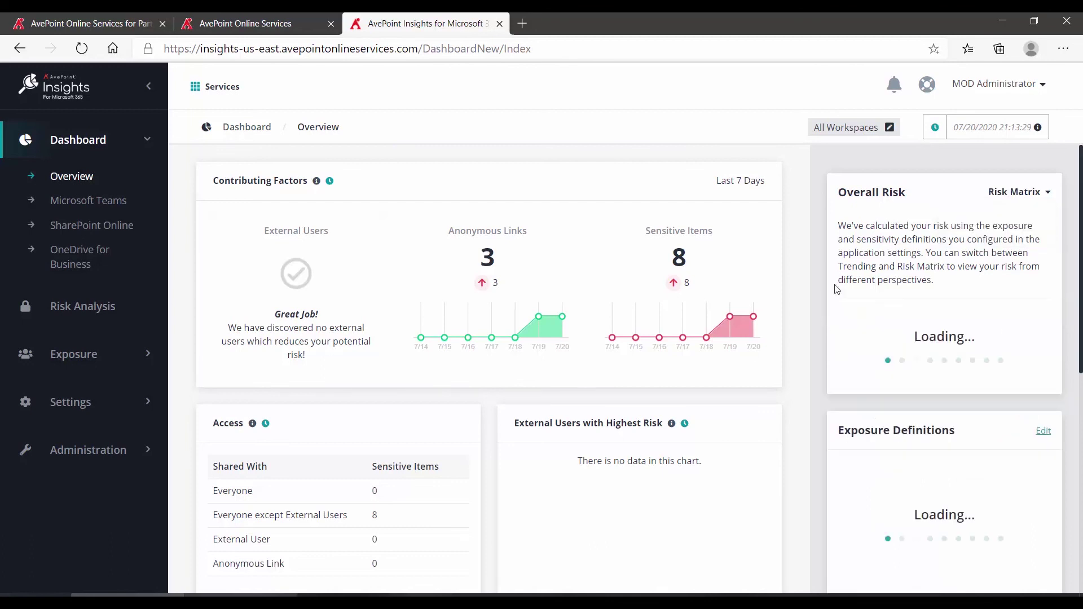